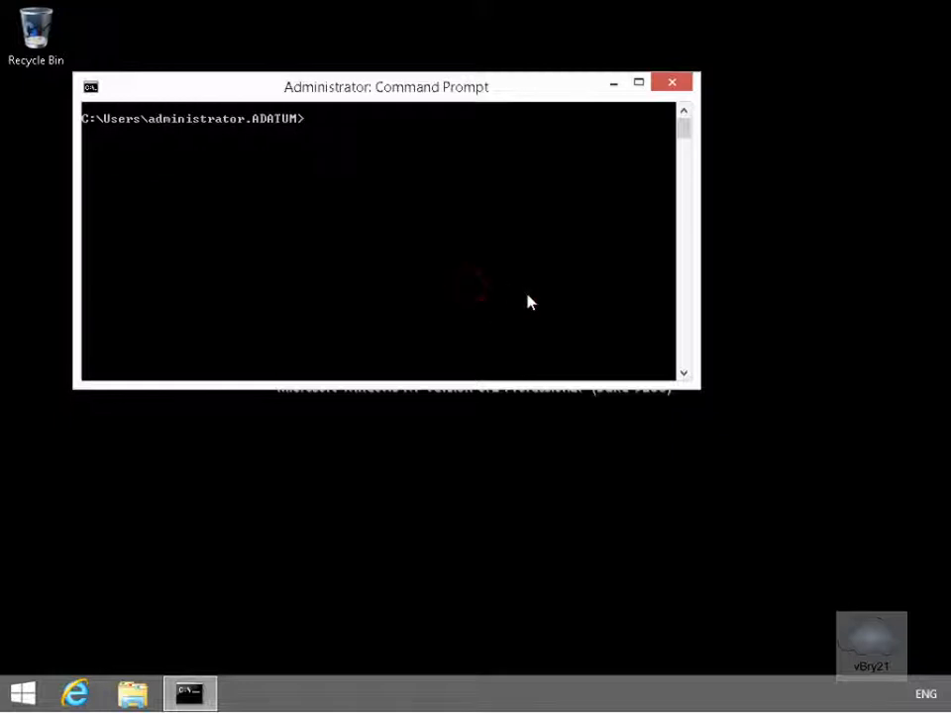
- Ping 10.10.0.11, confirm the requests time out, then stop the ping
text(ping 10.10.0.11)
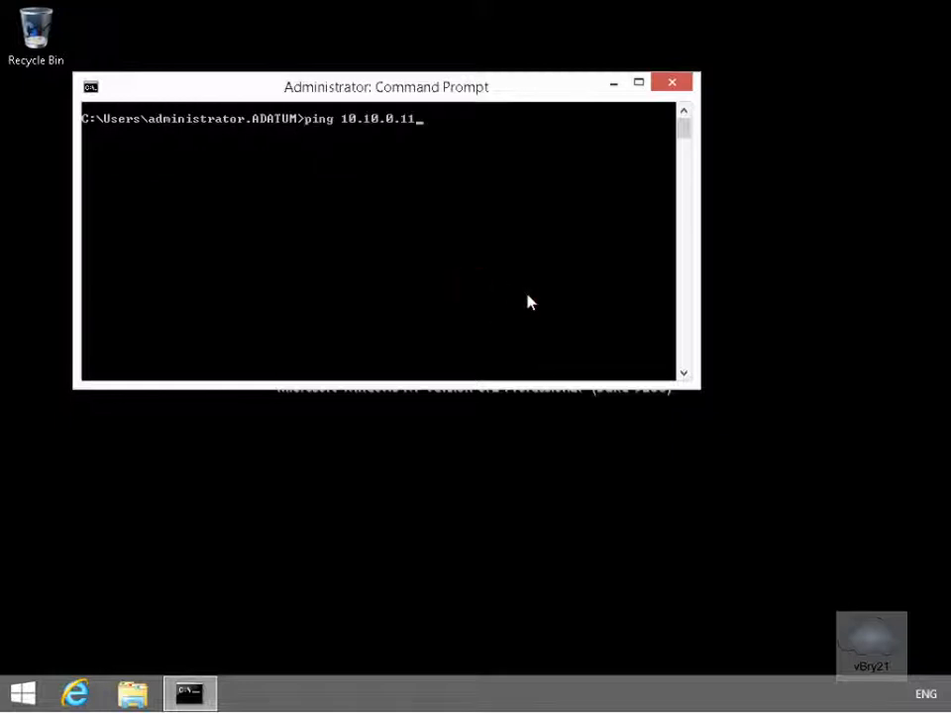
key(Return)
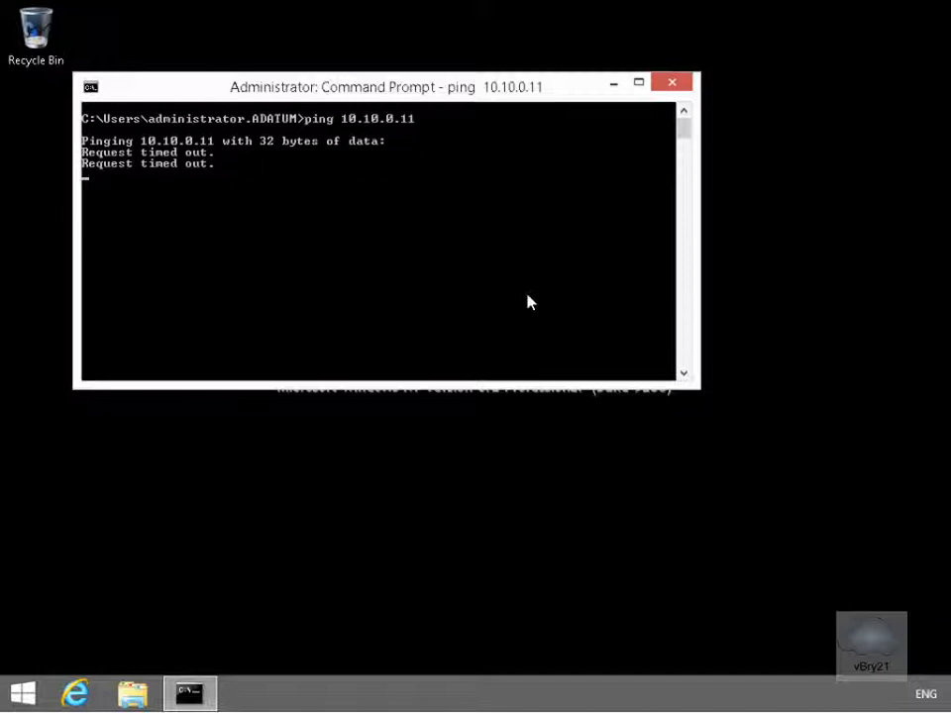
key(ctrl+c)
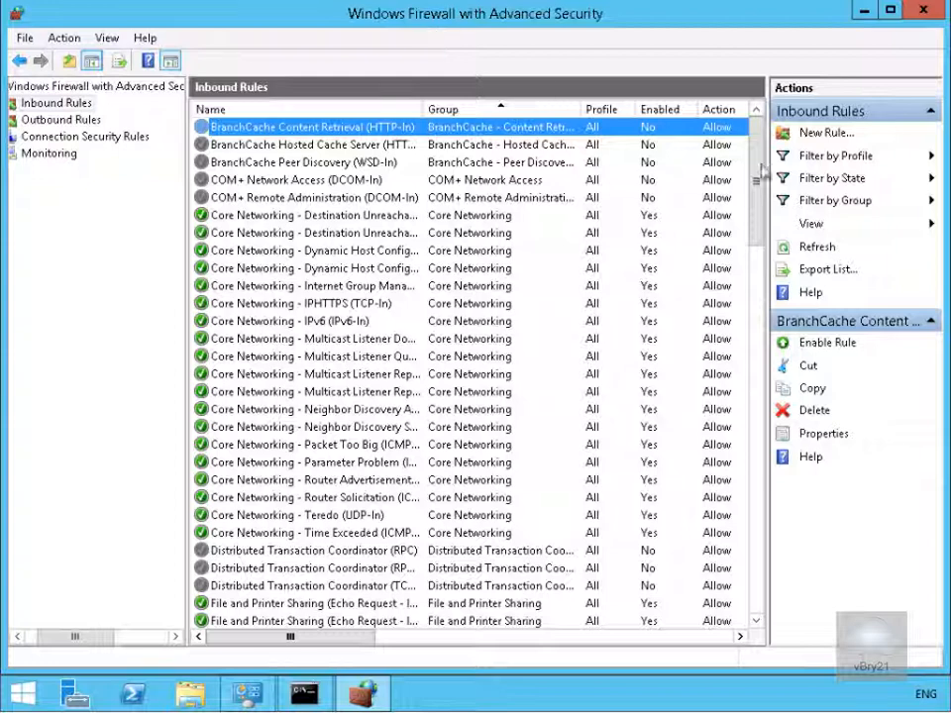
- Create a Custom inbound rule for All programs with protocol type ICMPv4
click(834, 138)
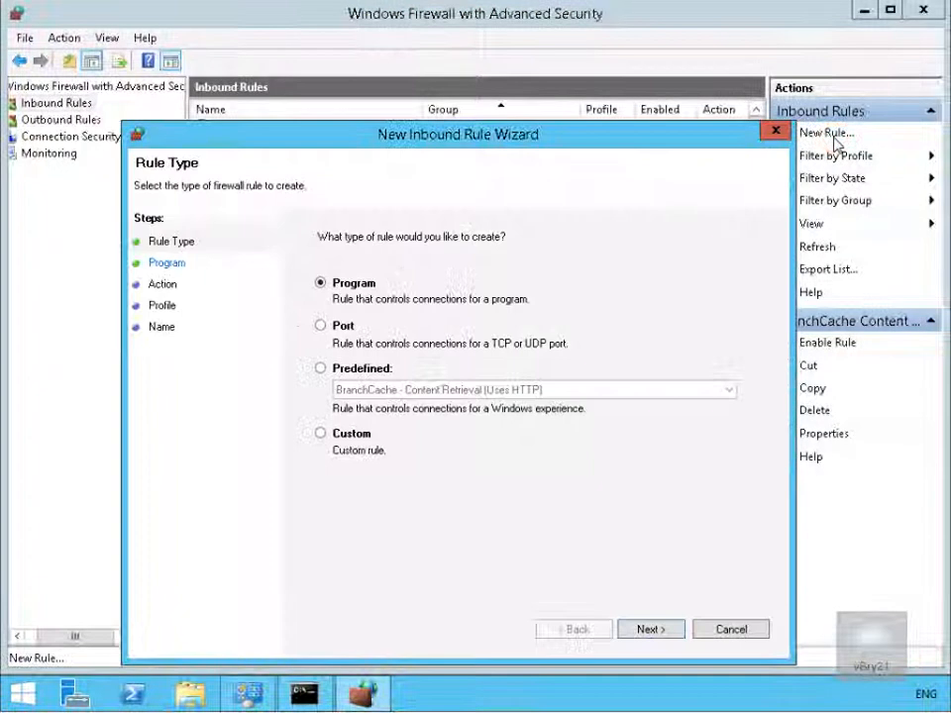
click(365, 435)
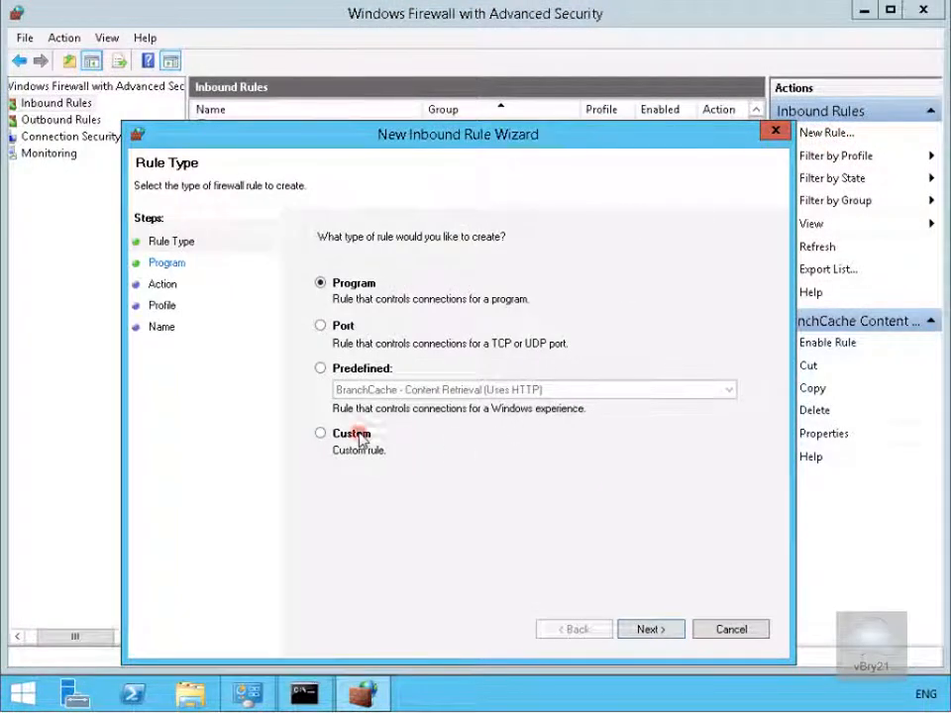
click(654, 630)
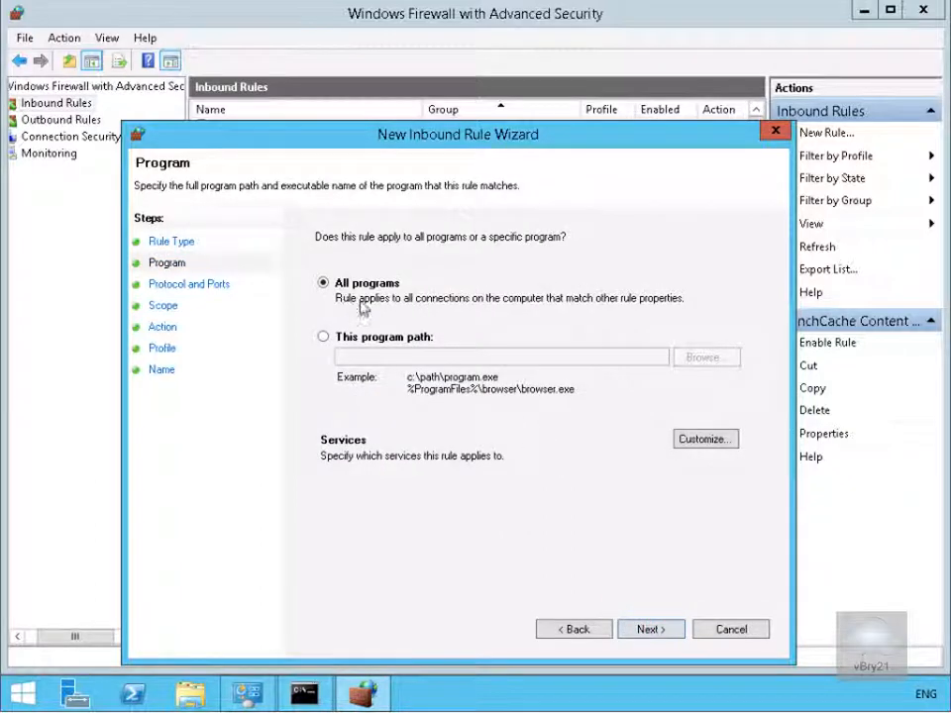
click(663, 631)
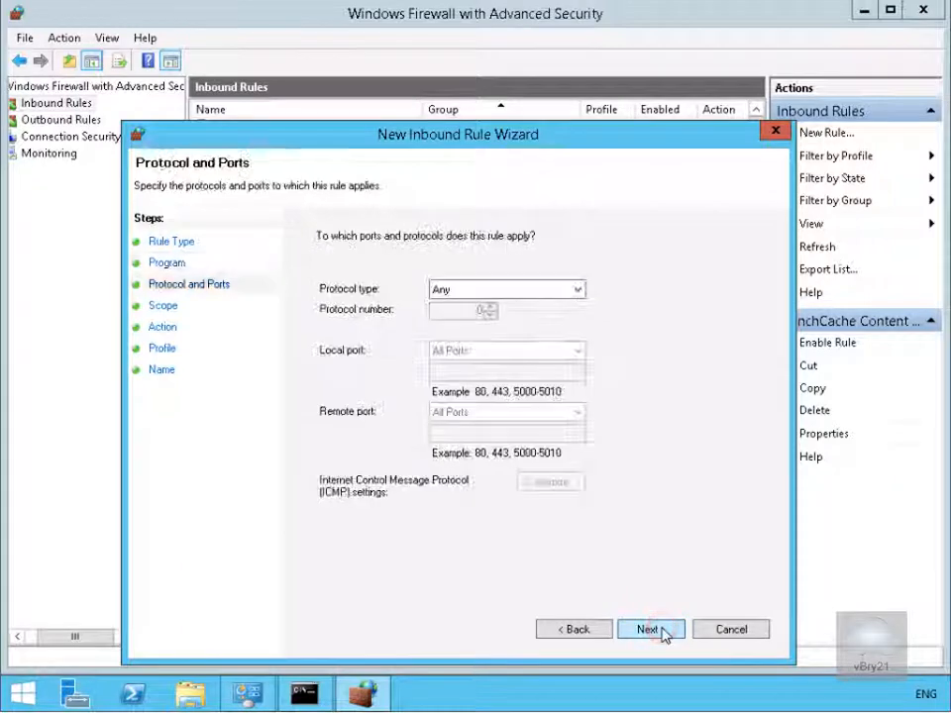
click(459, 294)
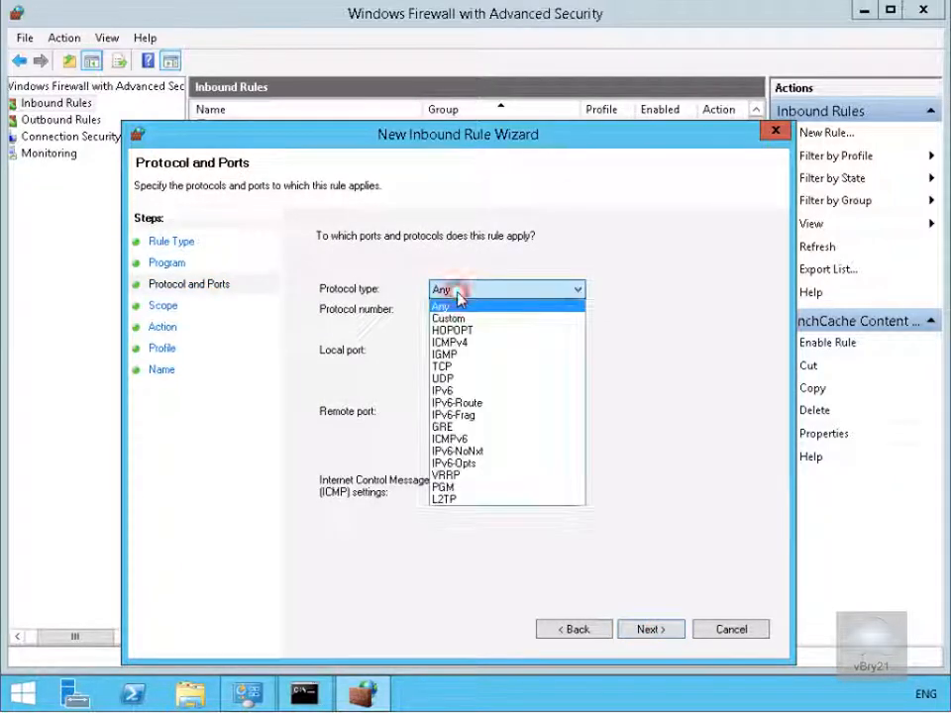
click(462, 341)
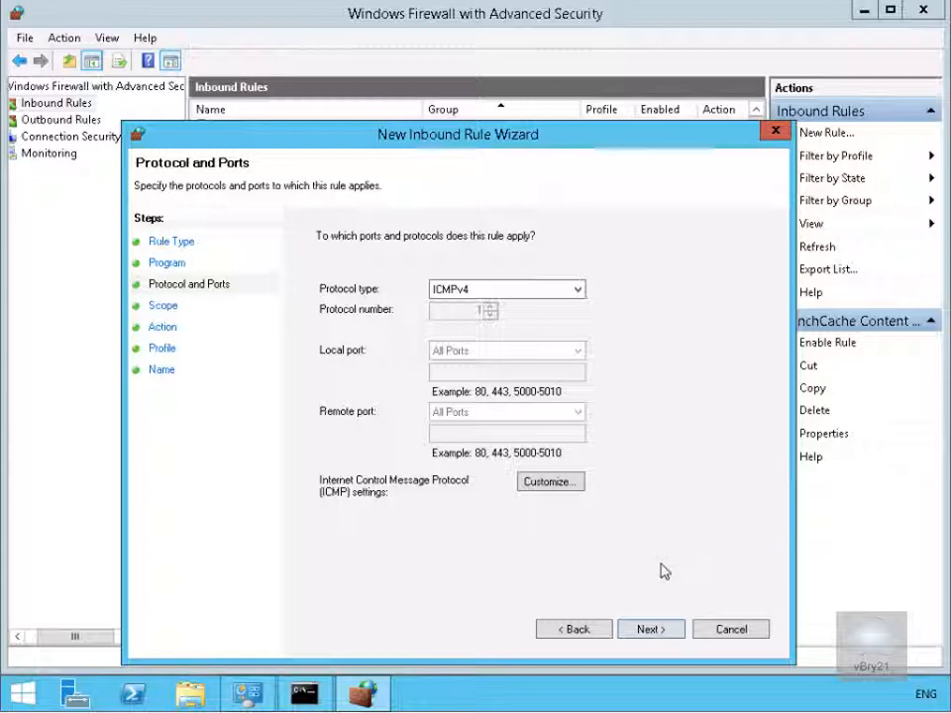
click(650, 629)
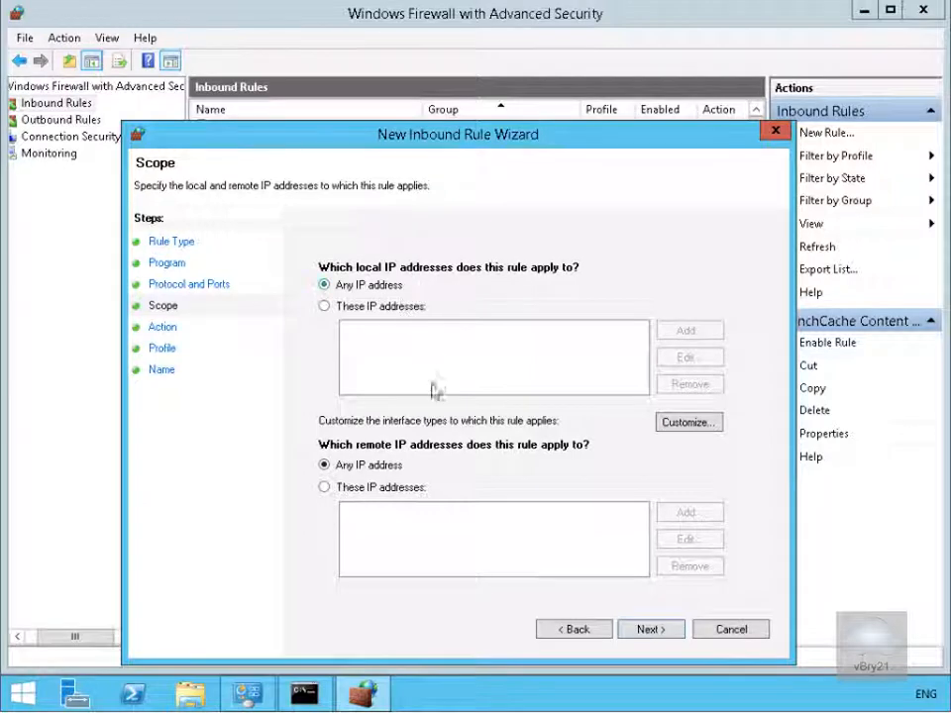
- Limit the rule's remote IP addresses to 10.10.0.50
click(405, 491)
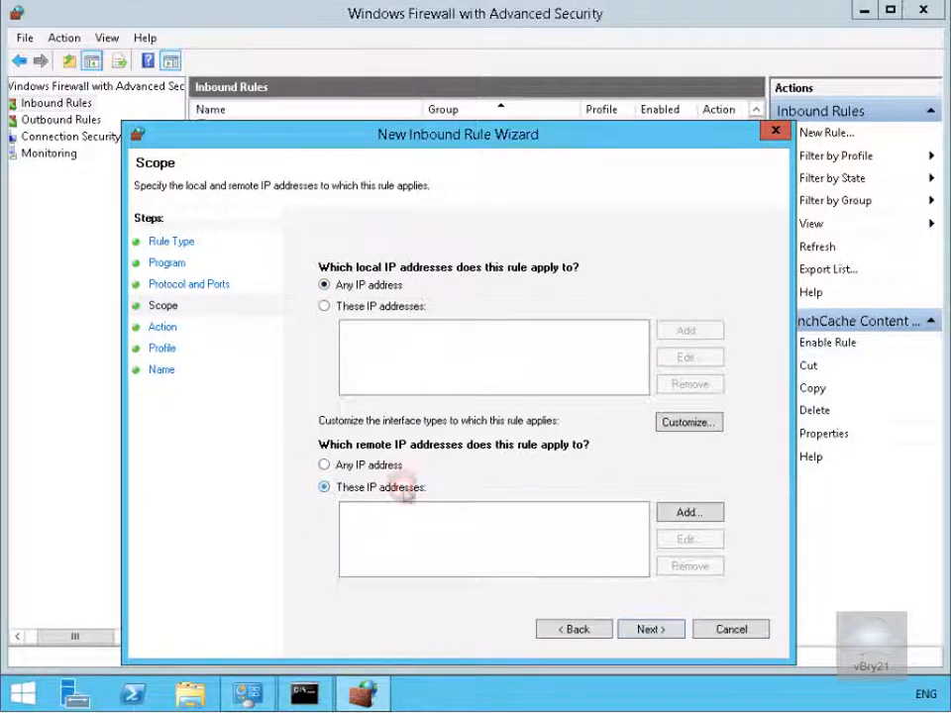
click(670, 511)
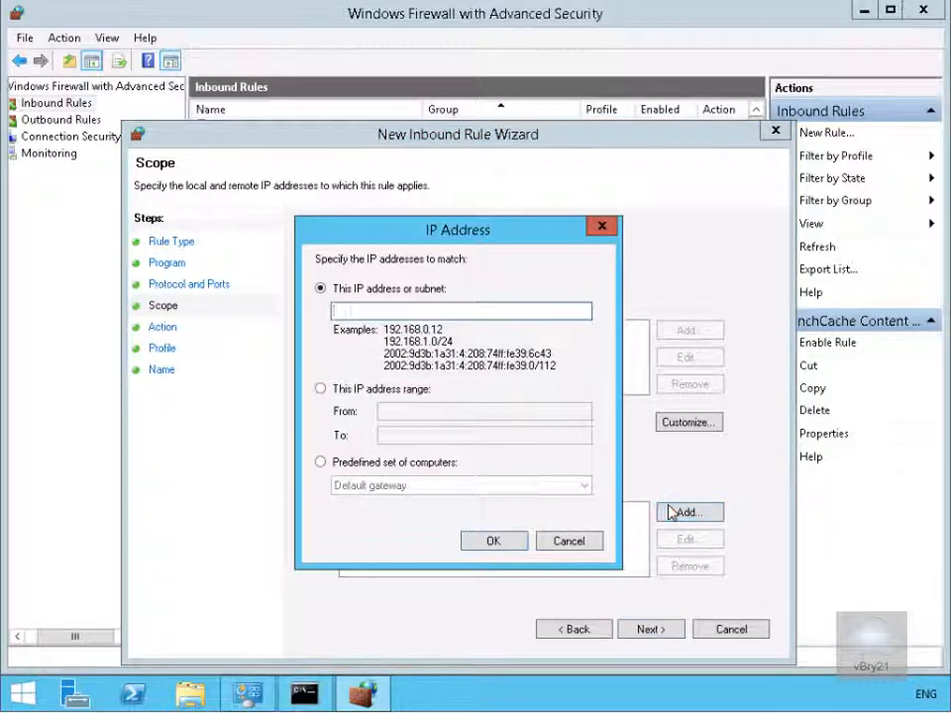
text(10.10.0.50)
click(508, 545)
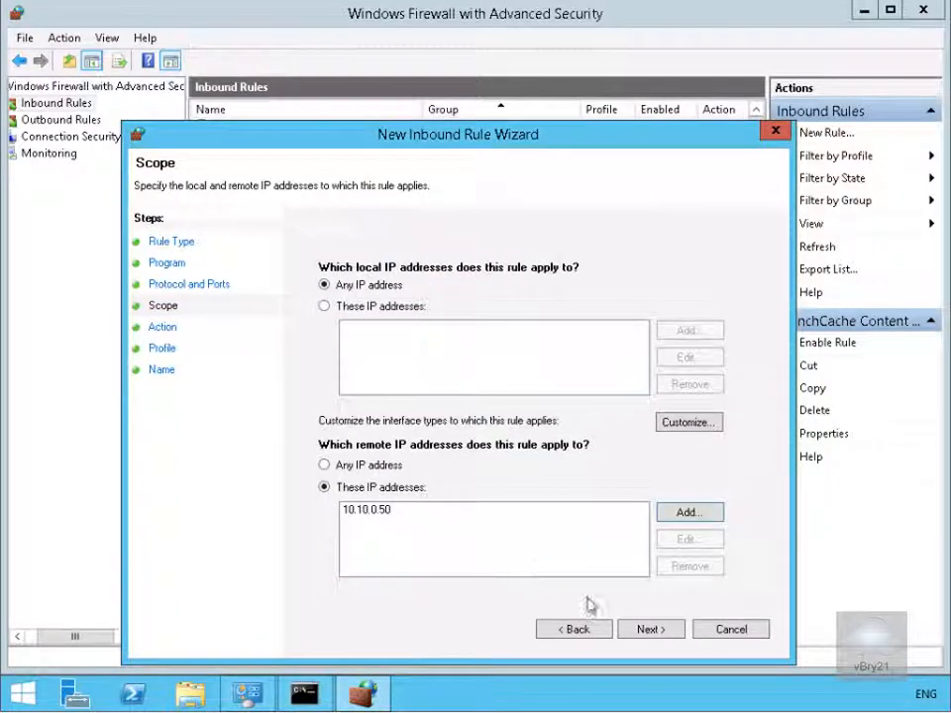
click(635, 632)
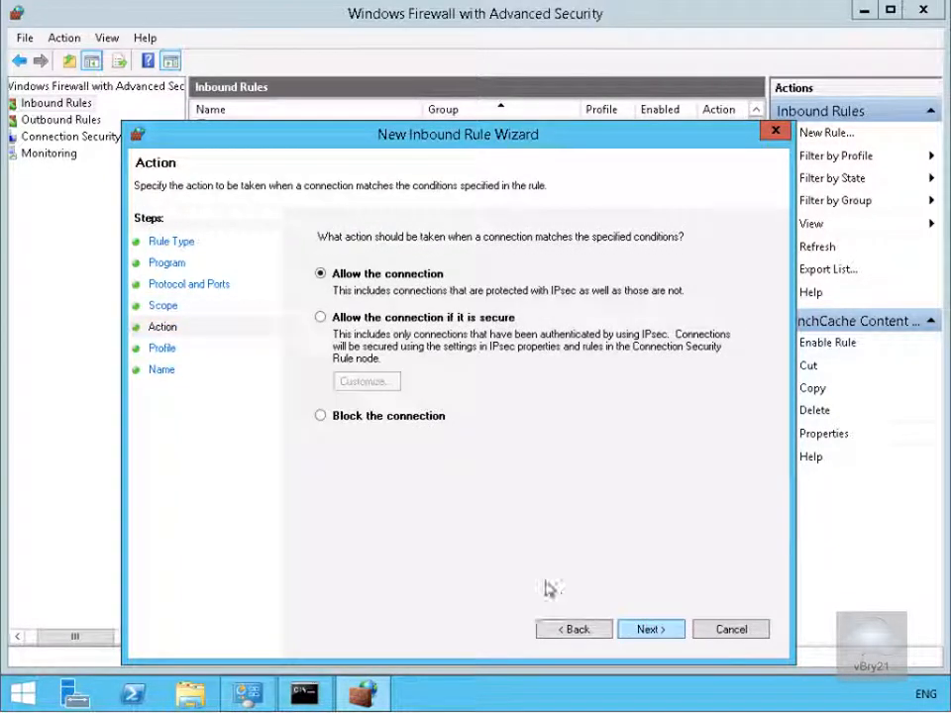
- Allow the connection on Domain, Private and Public profiles and name the rule 'Allow CL'
click(644, 632)
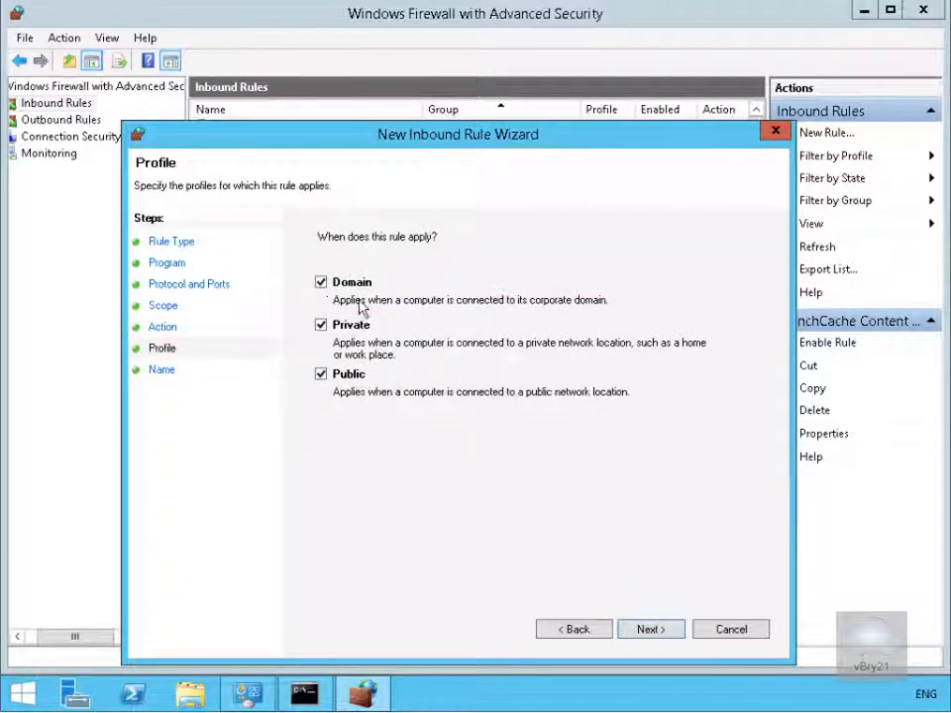
click(644, 630)
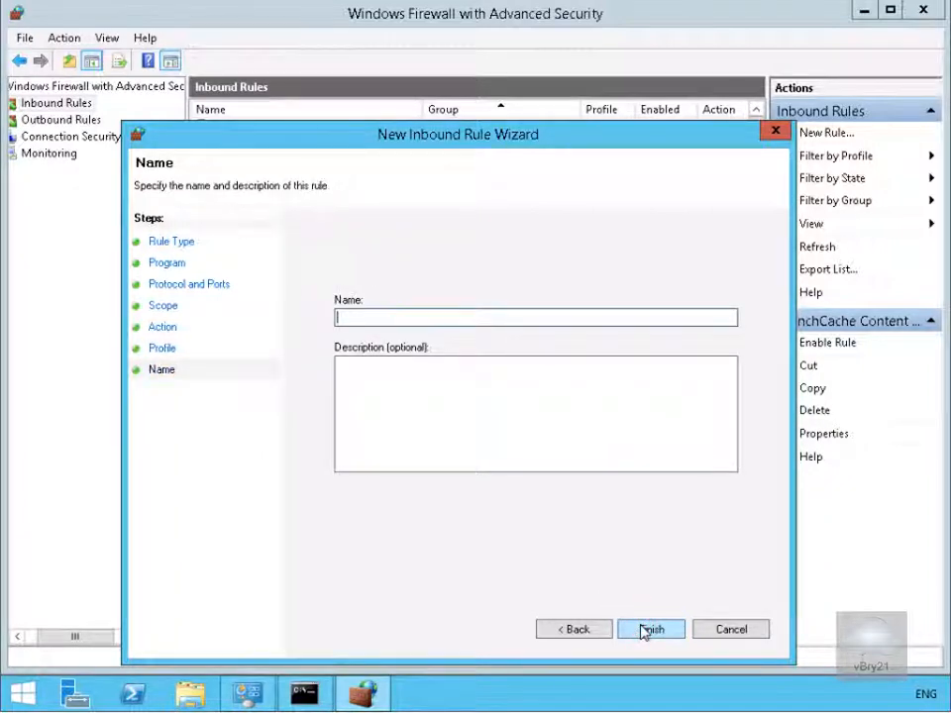
text(Allow CL)
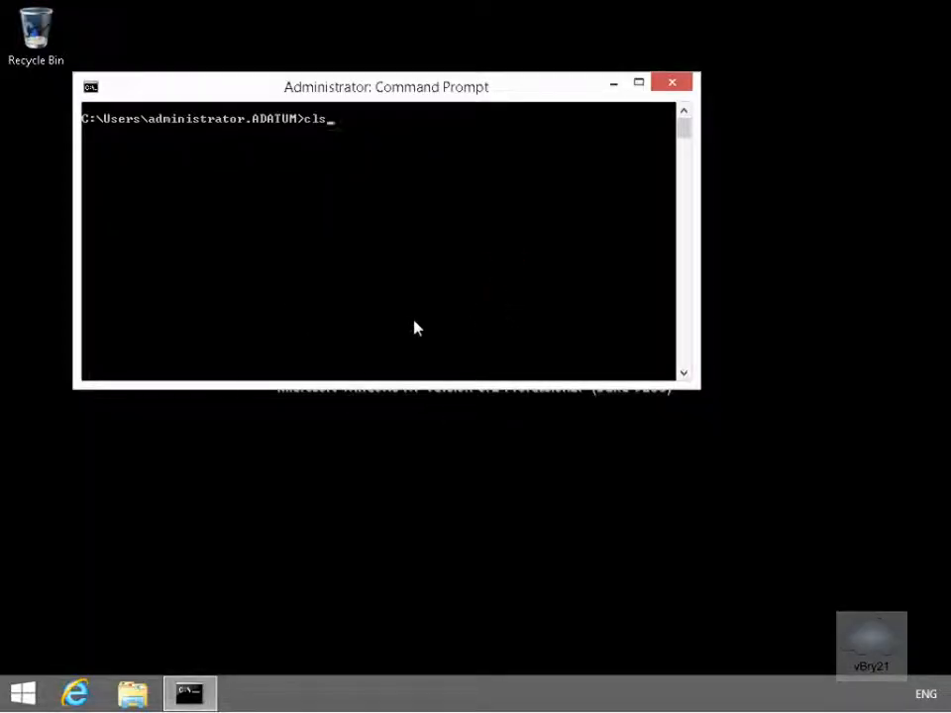
- Rerun the ping to 10.10.0.11, which now gets replies with 0% loss
key(Up)
key(Return)
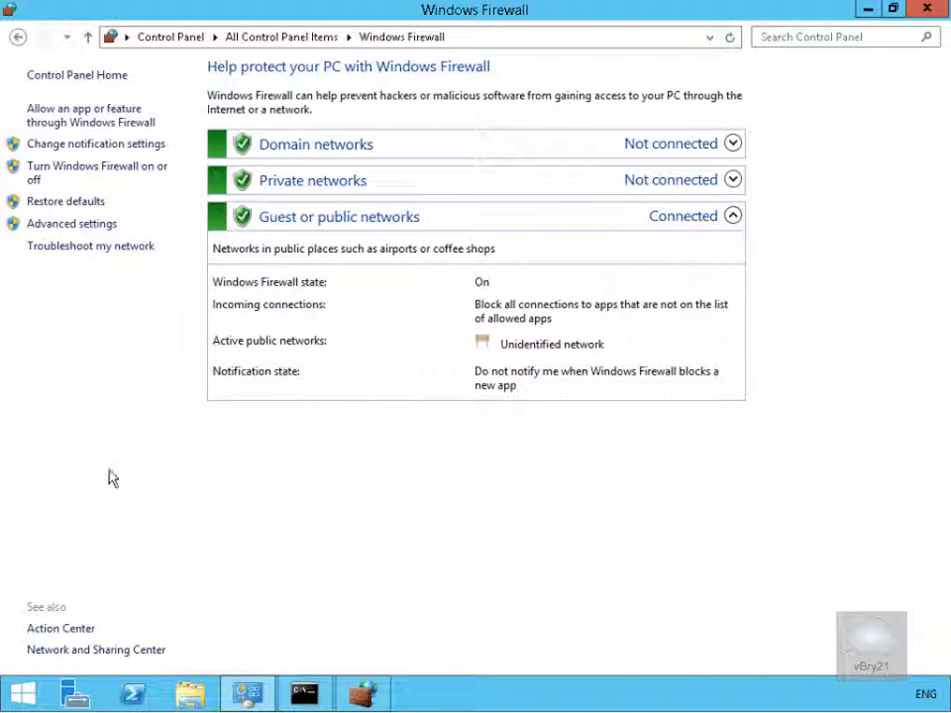
- From Advanced settings, start a New Rule under Connection Security Rules
click(62, 226)
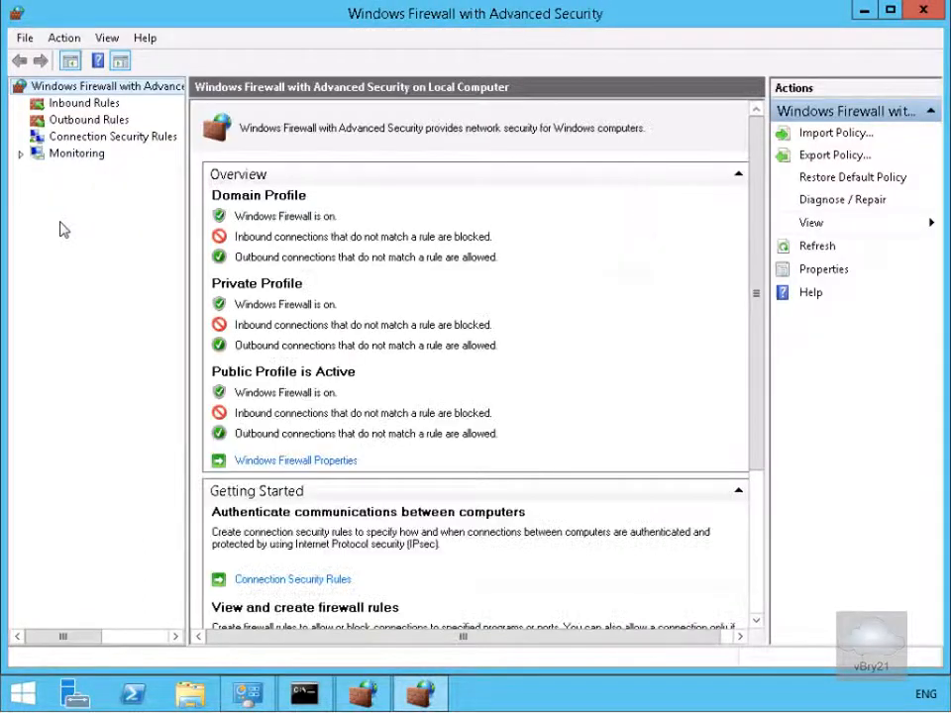
click(100, 142)
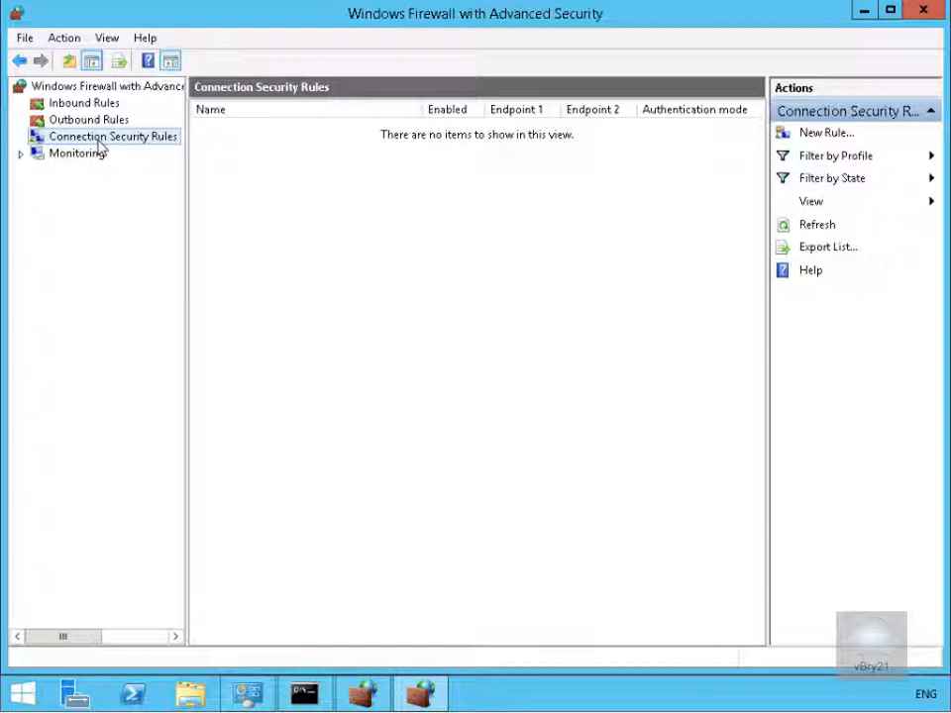
right_click(98, 140)
click(144, 152)
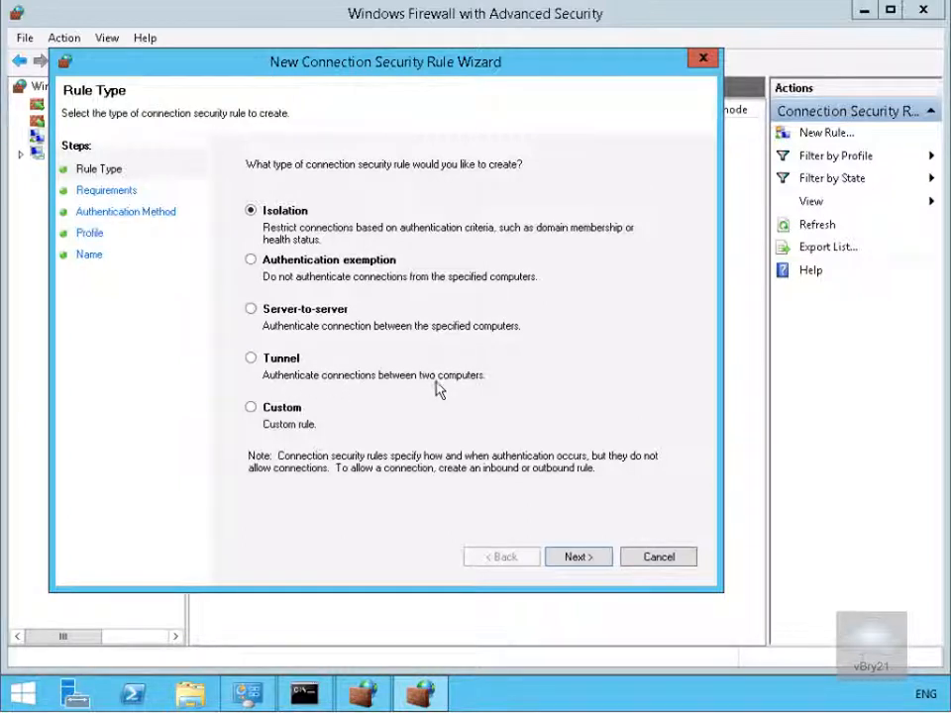
- Keep the Isolation type and require inbound, request outbound authentication
click(577, 557)
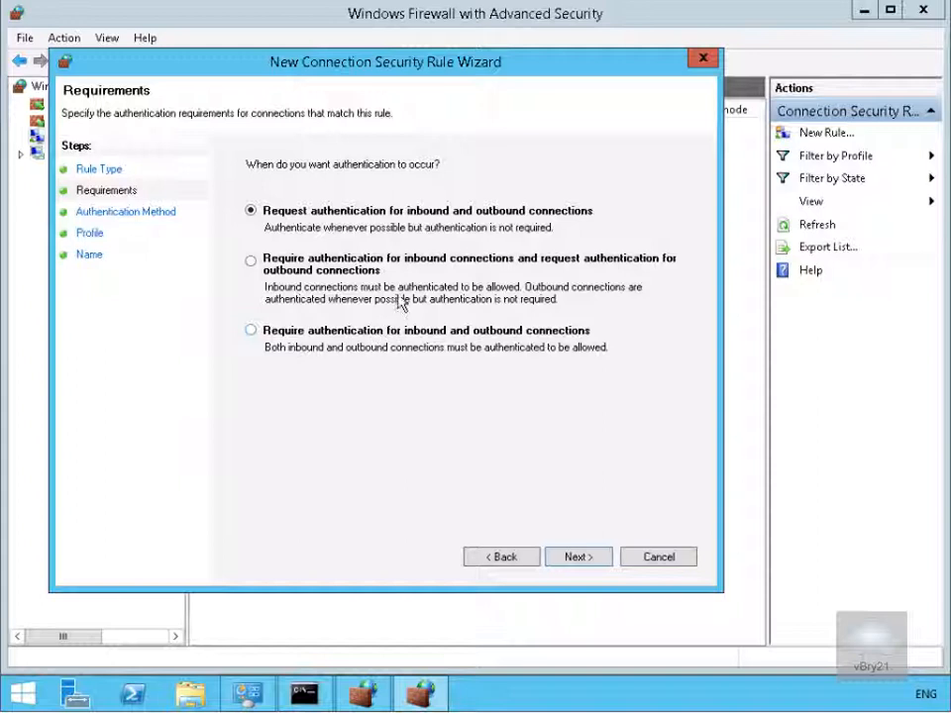
click(382, 268)
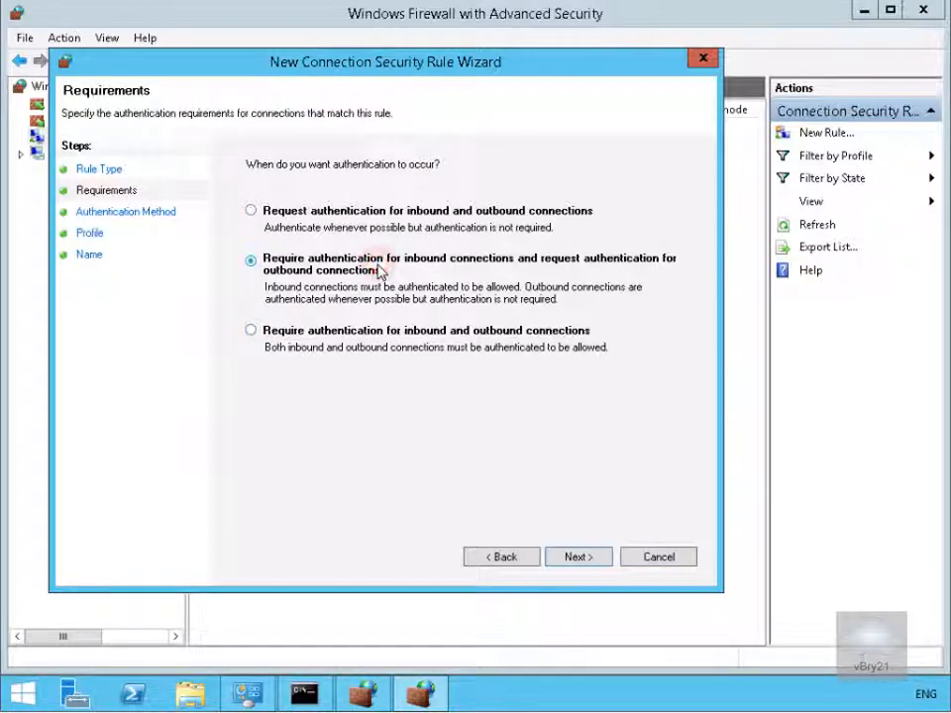
click(565, 558)
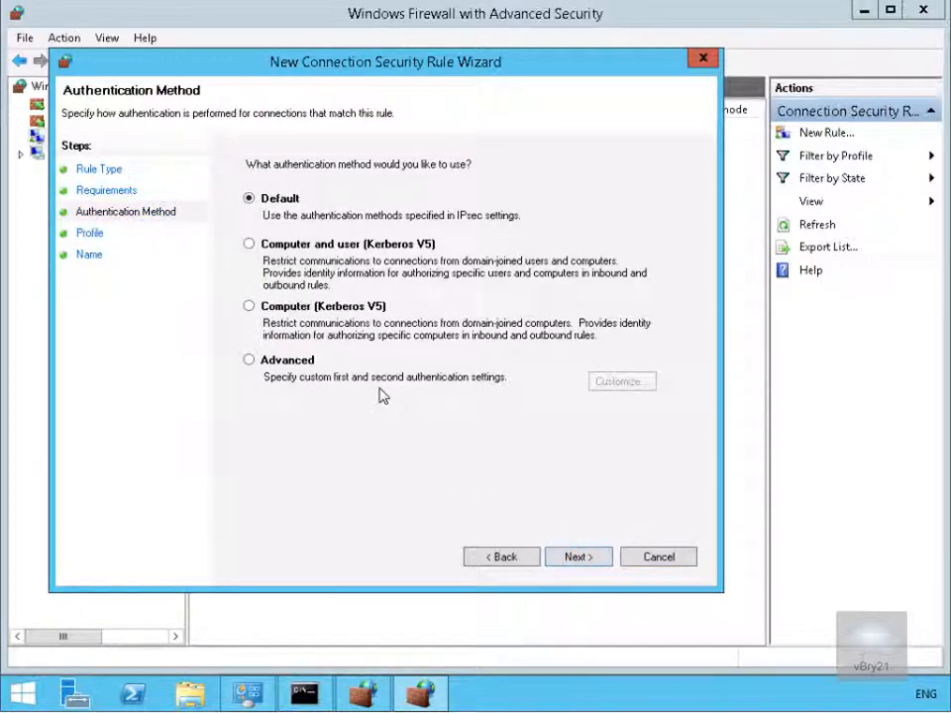
- Customize Advanced authentication with a preshared key as the first method, entering the key
click(308, 361)
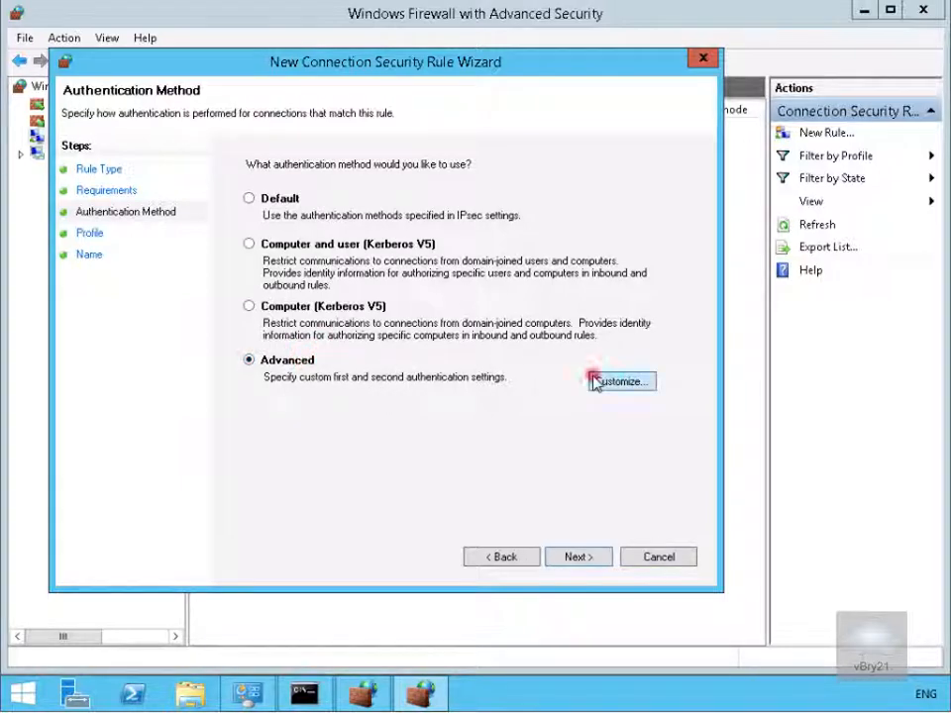
click(594, 383)
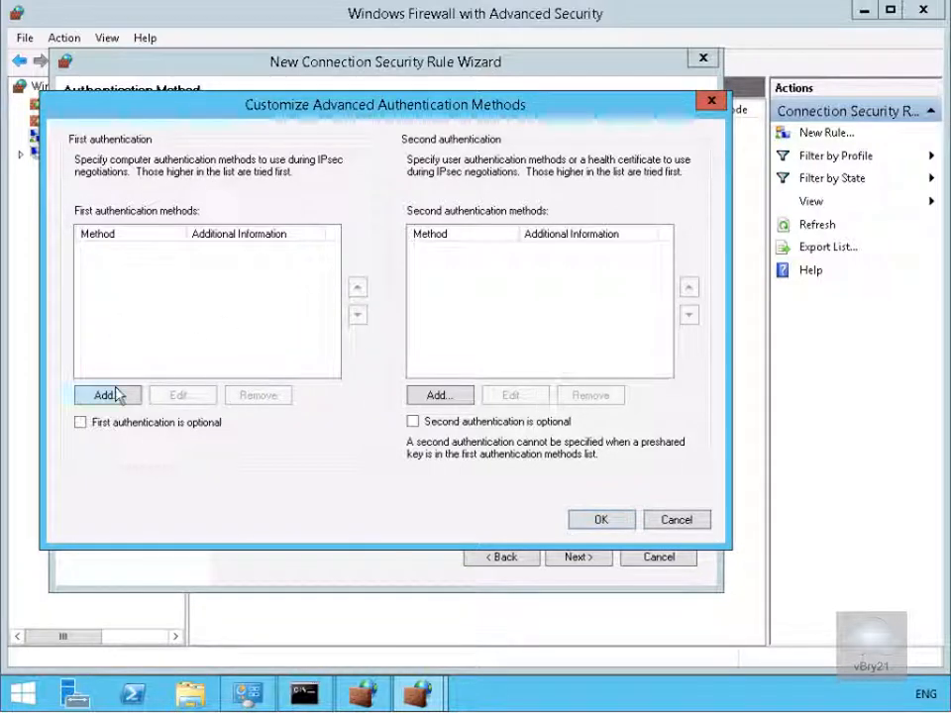
click(116, 394)
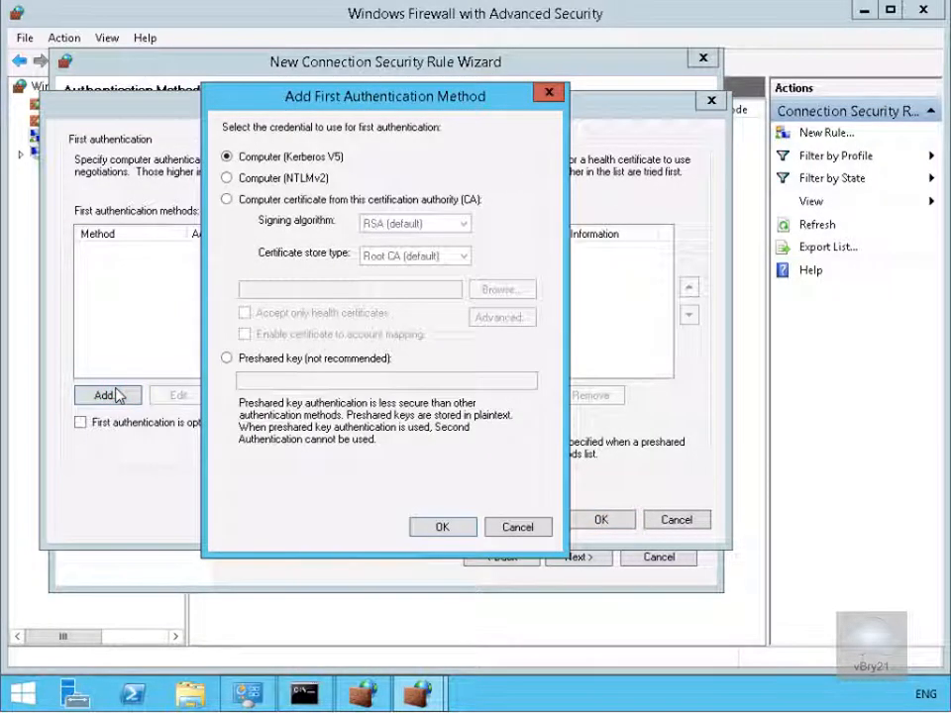
click(229, 359)
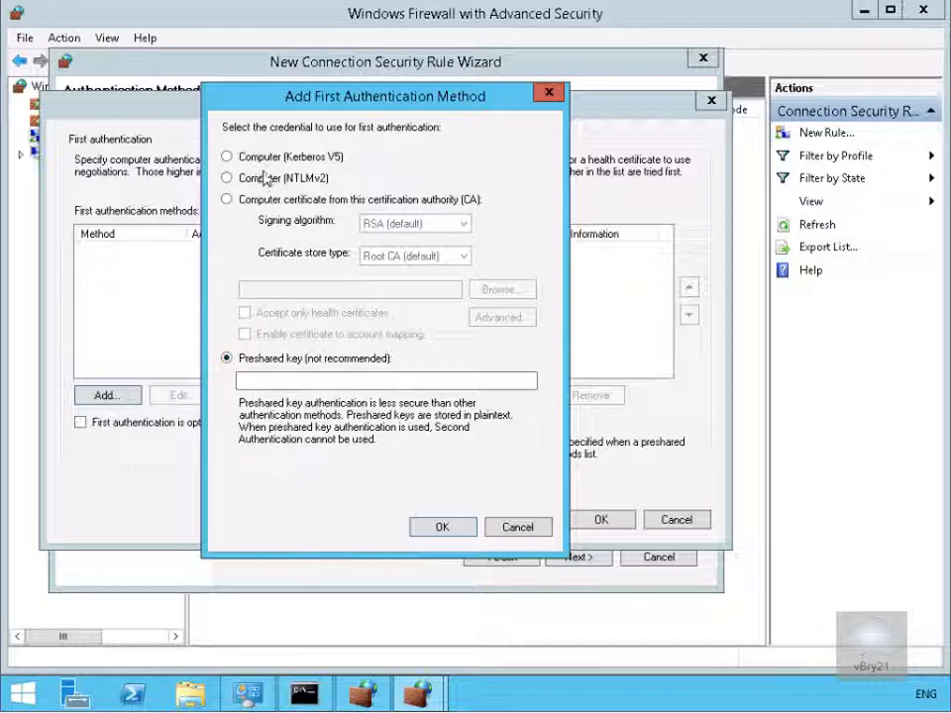
click(298, 381)
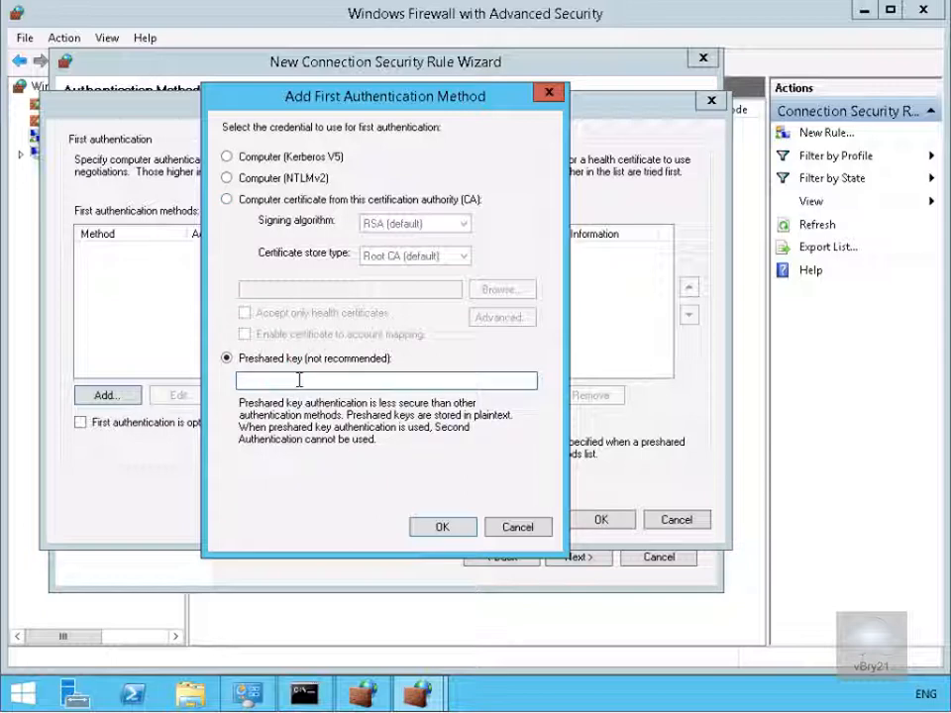
text(Pa$$w0rd)
click(439, 530)
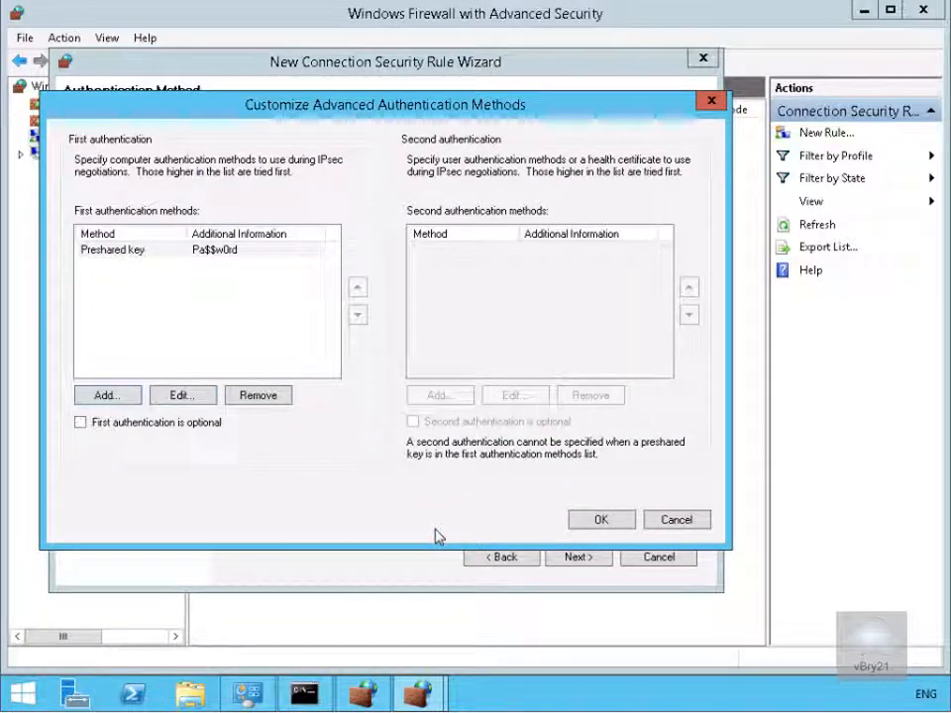
click(587, 528)
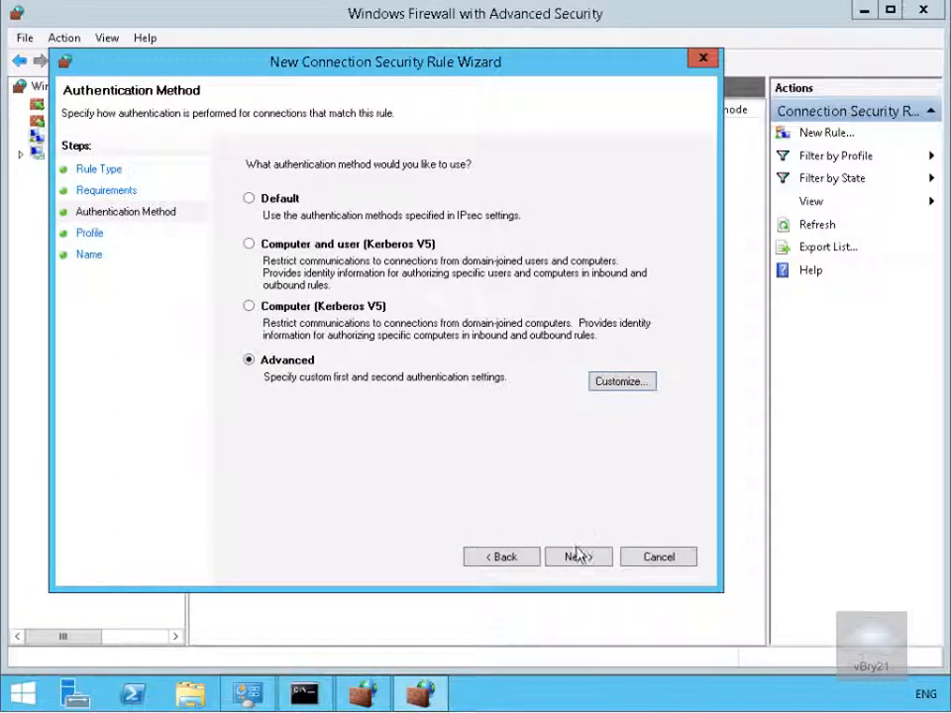
- Keep all three profiles and finish the rule named 'Require Inbound Authentication'
click(578, 558)
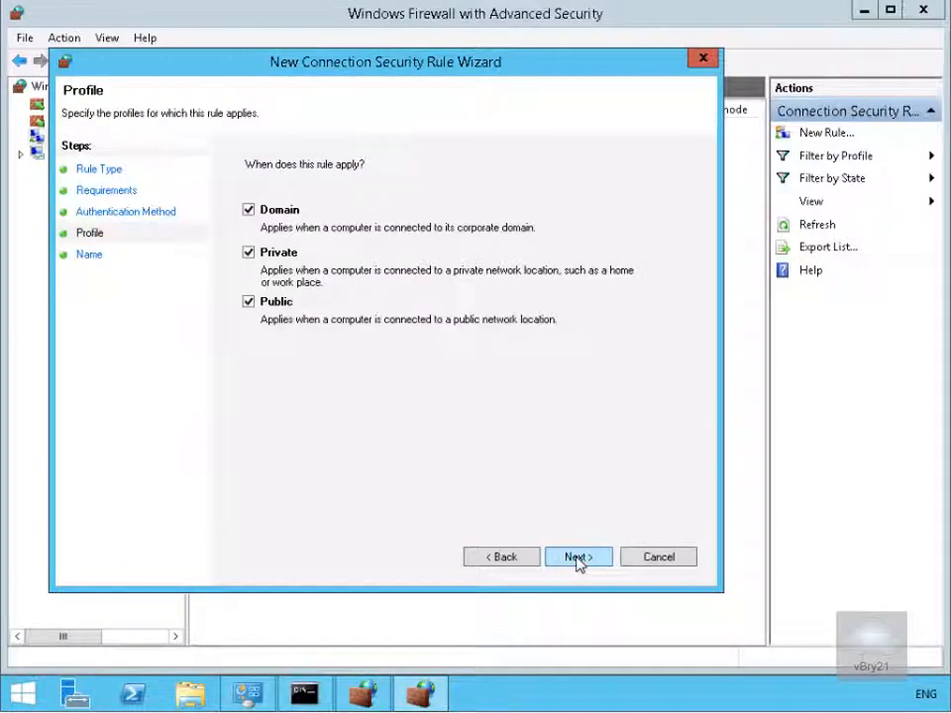
click(579, 560)
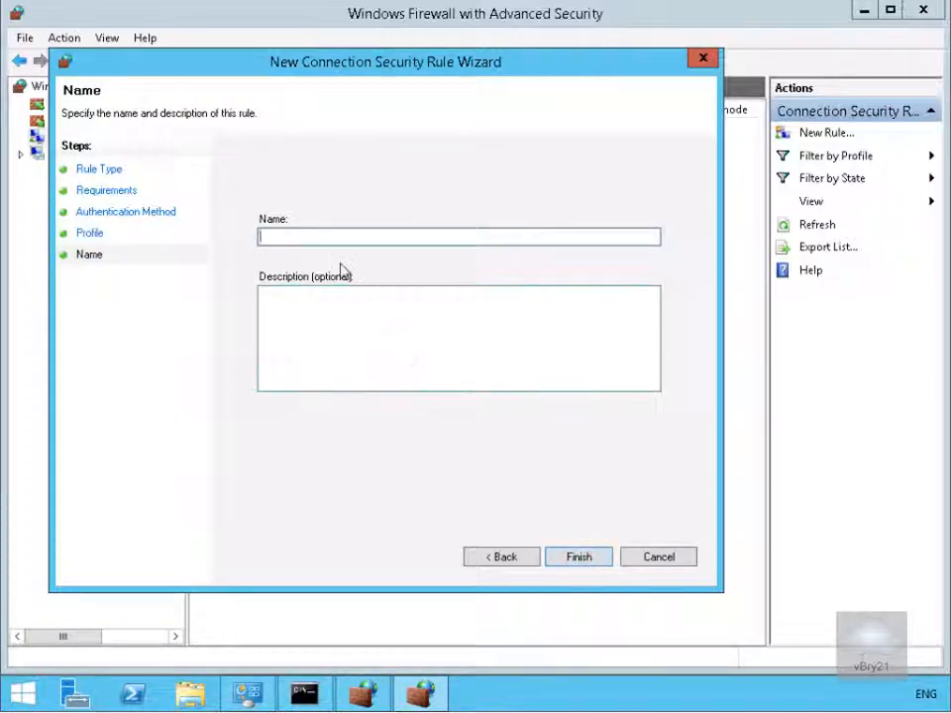
text(Re)
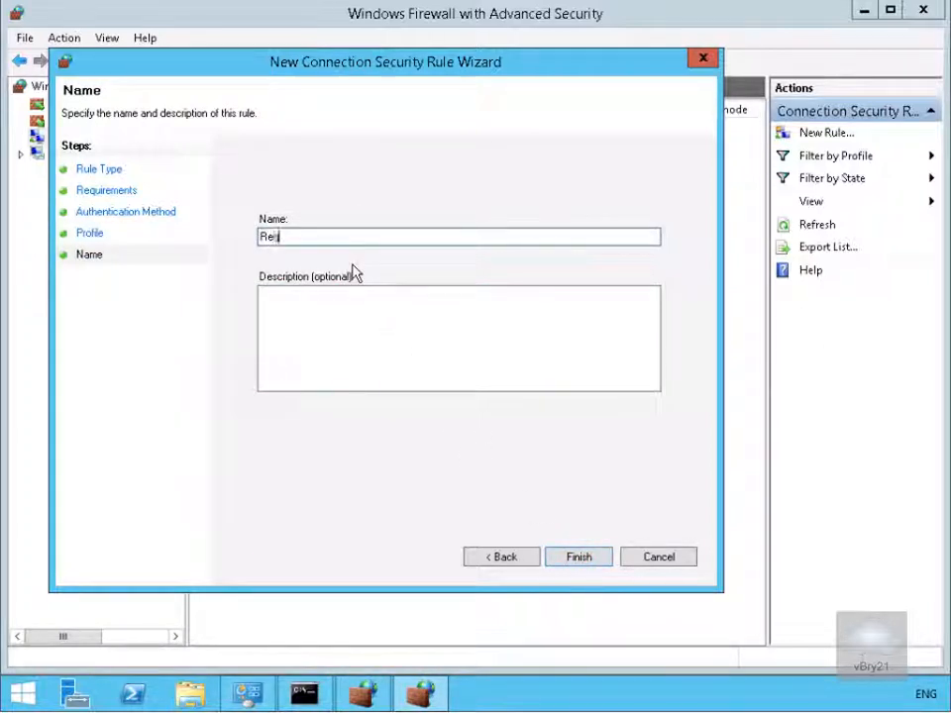
text(quire Inbound Authen)
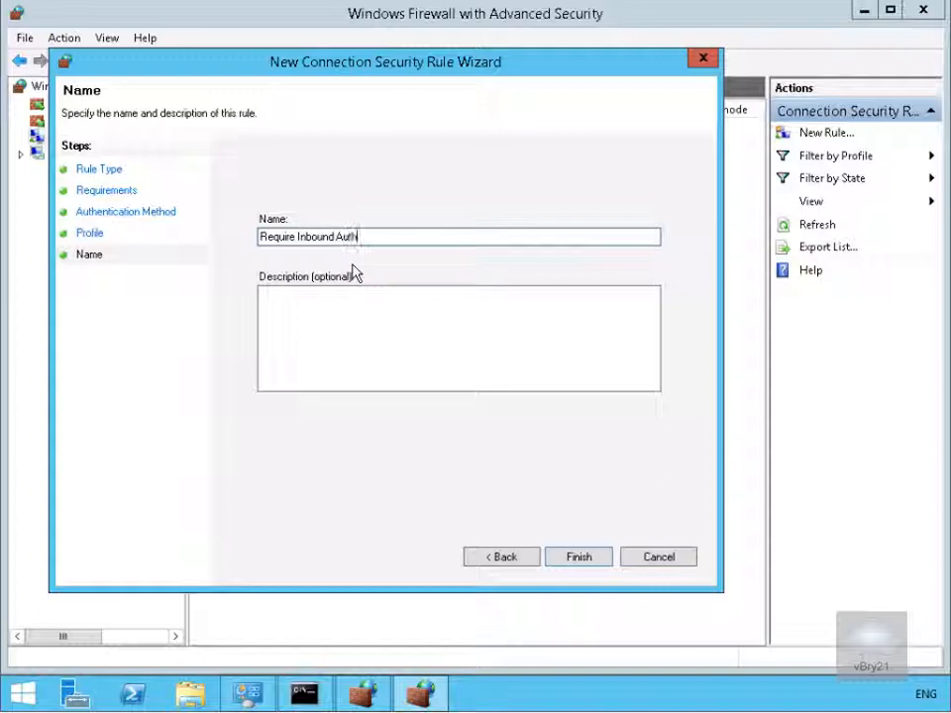
text(tication)
click(577, 557)
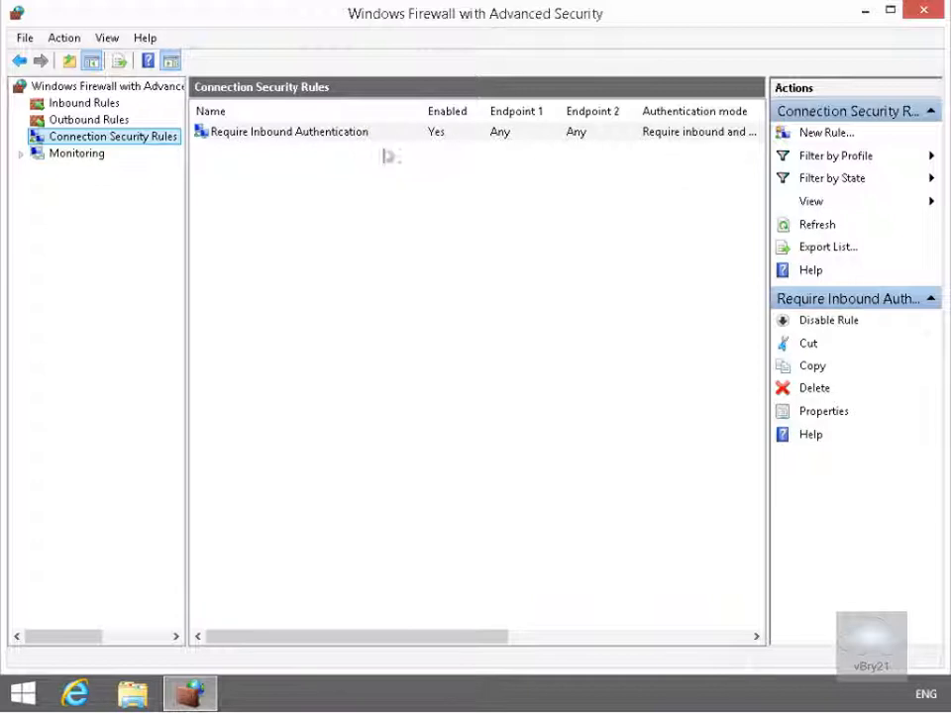
- Launch Command Prompt by searching cmd from Start
click(22, 694)
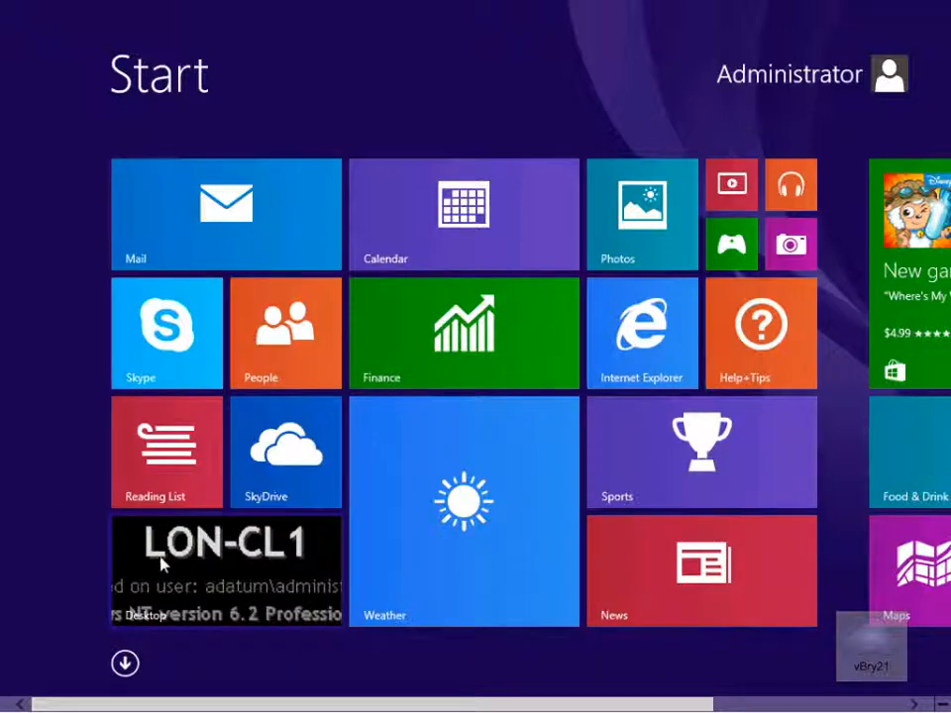
text(cmd)
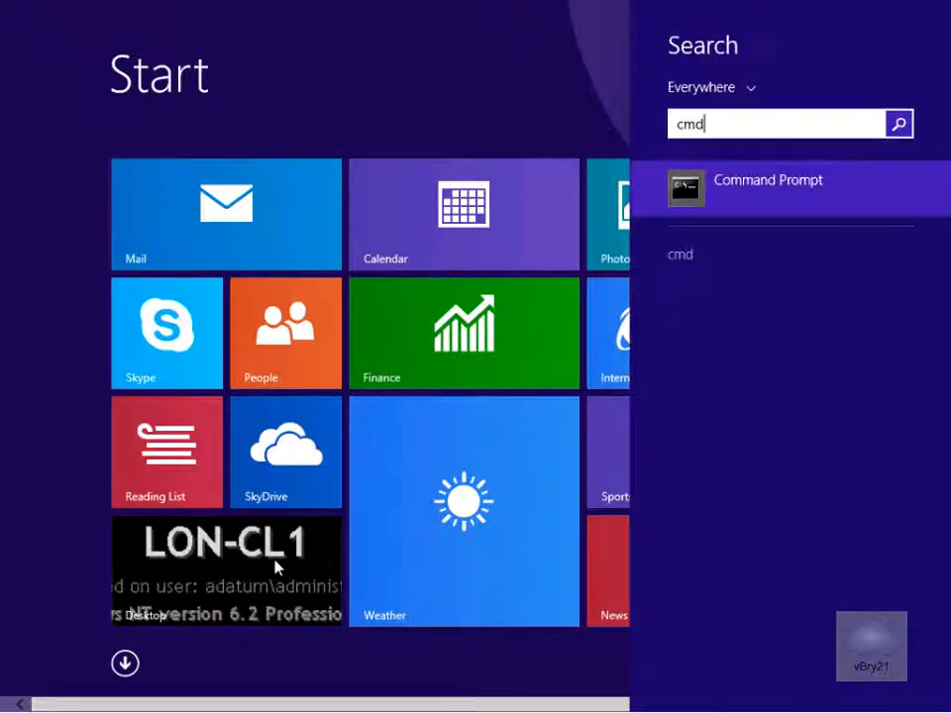
key(Return)
- Ping 10.10.0.11 for four replies with 0% loss, then close the window
click(394, 244)
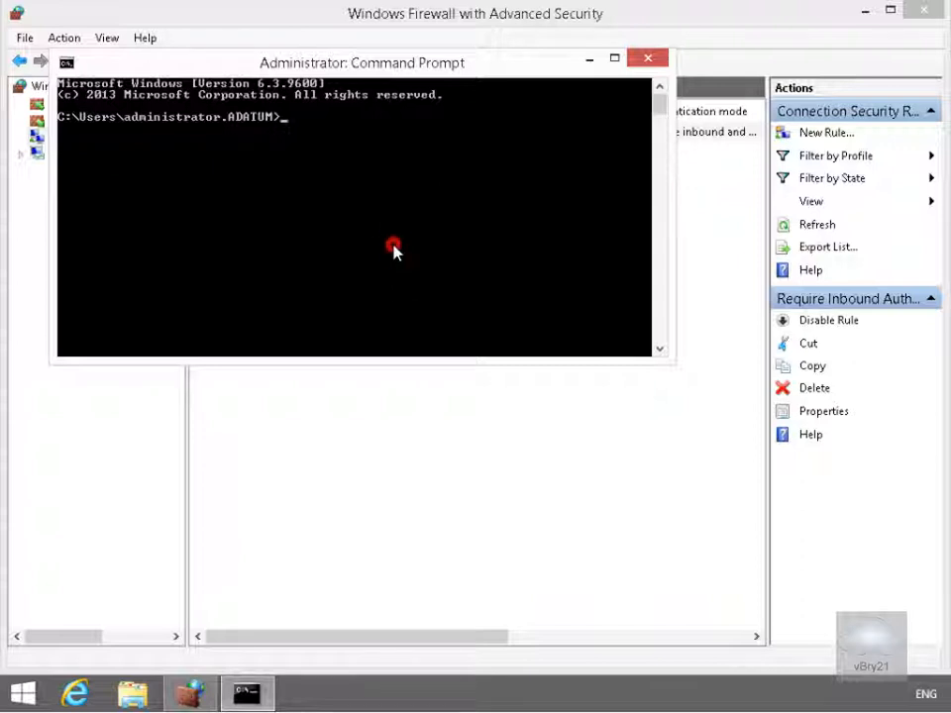
text(ping )
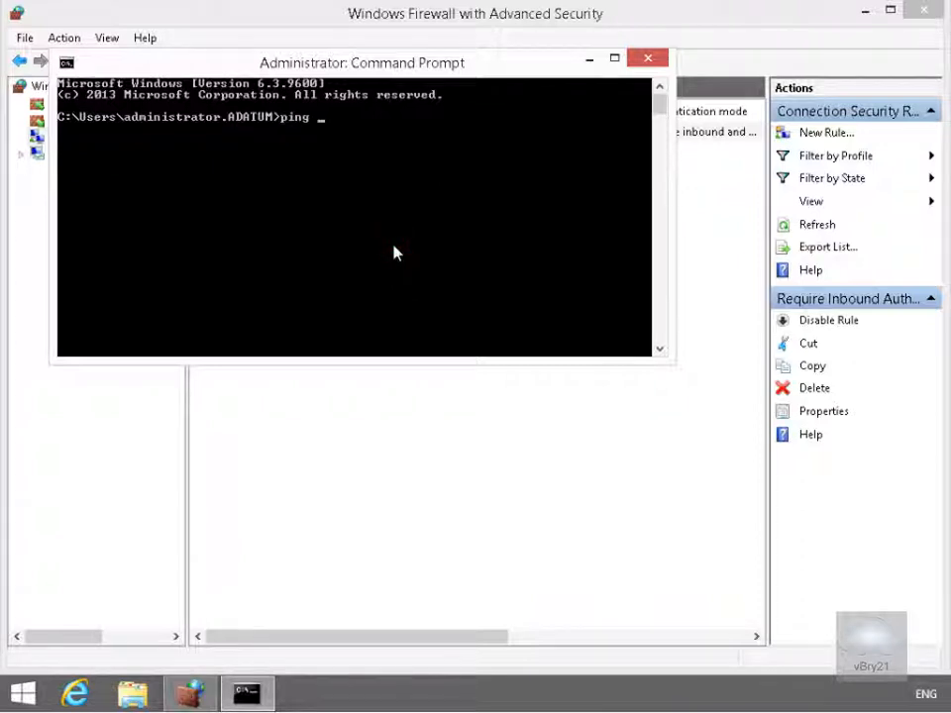
text(10.10.0.)
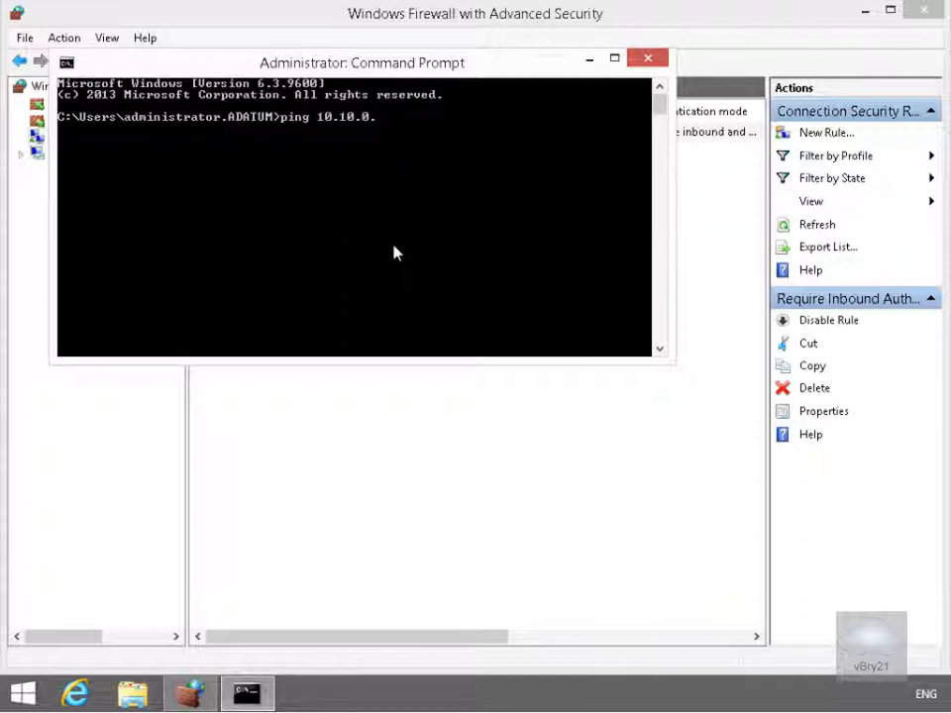
text(11)
key(Return)
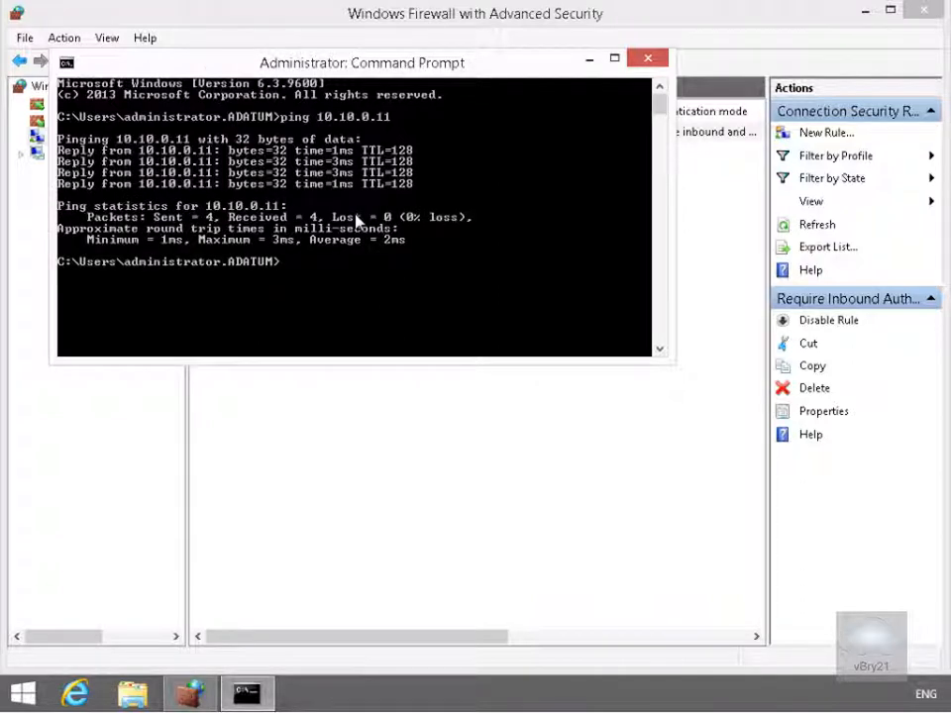
click(642, 61)
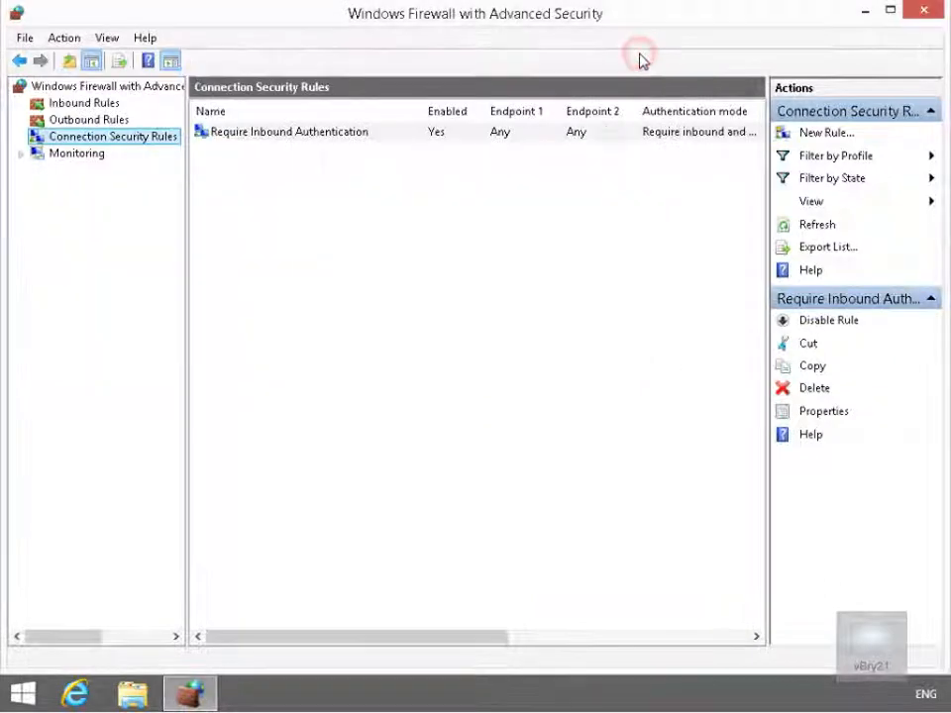
- Display the Main Mode security association from 10.10.0.50 to 10.10.0.11, authenticated by preshared key
click(76, 153)
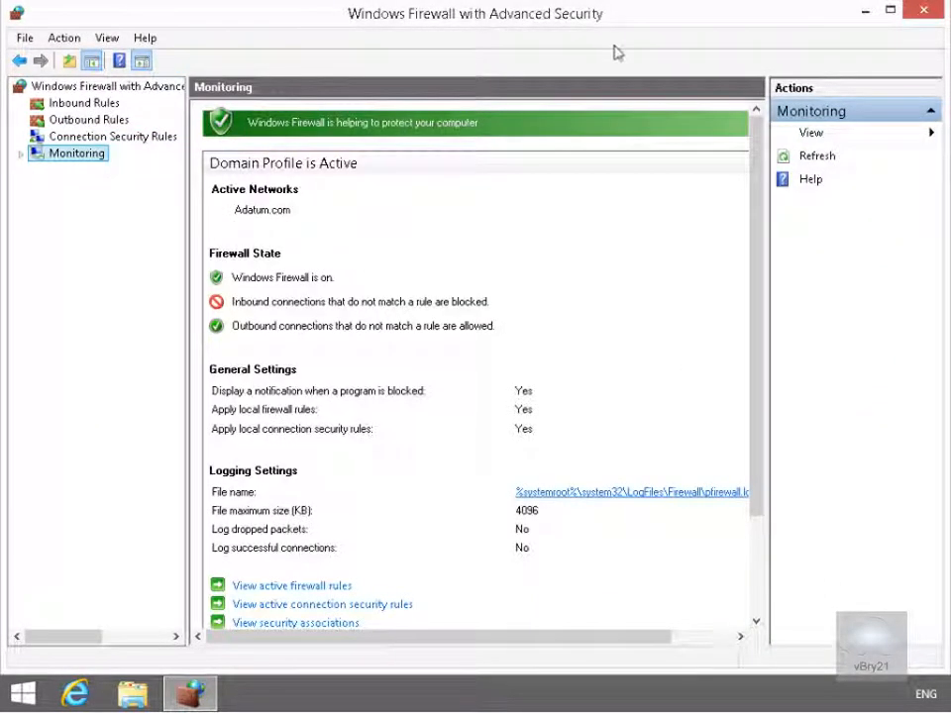
click(21, 153)
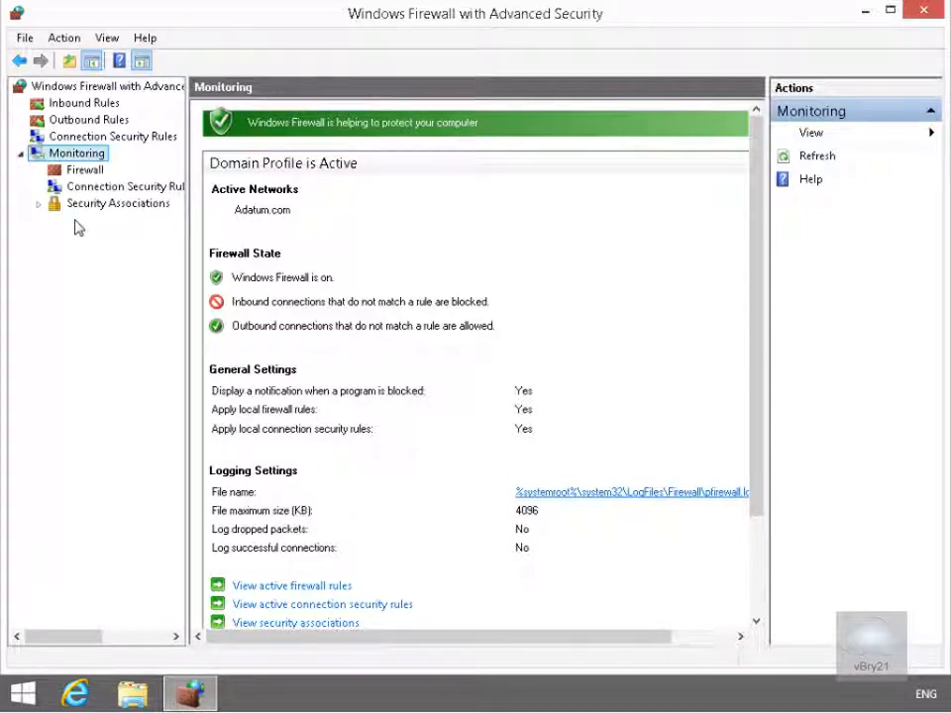
click(80, 204)
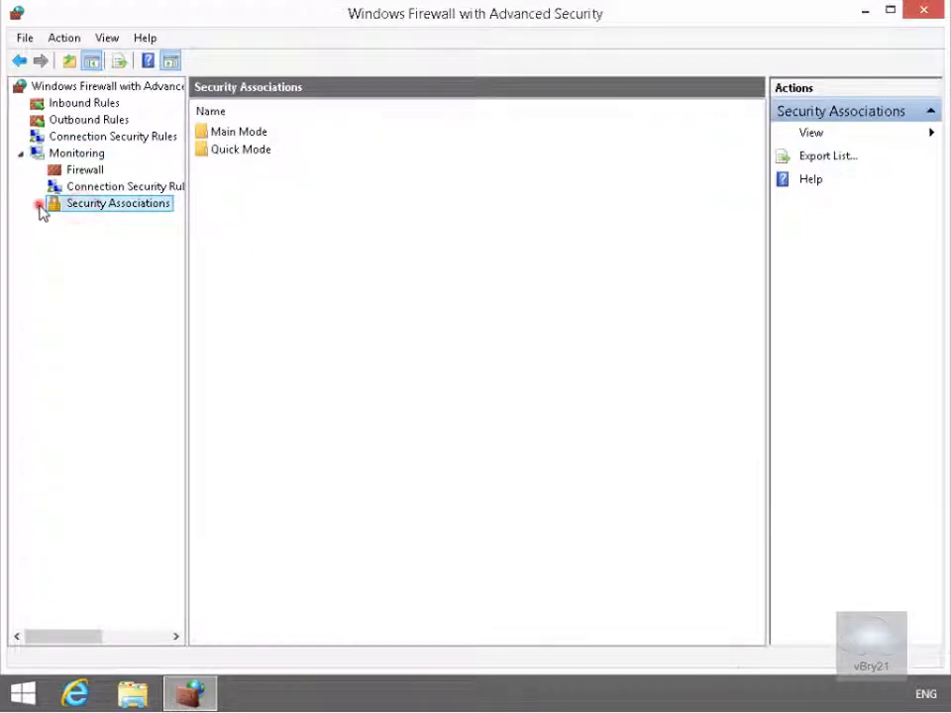
click(37, 204)
click(119, 220)
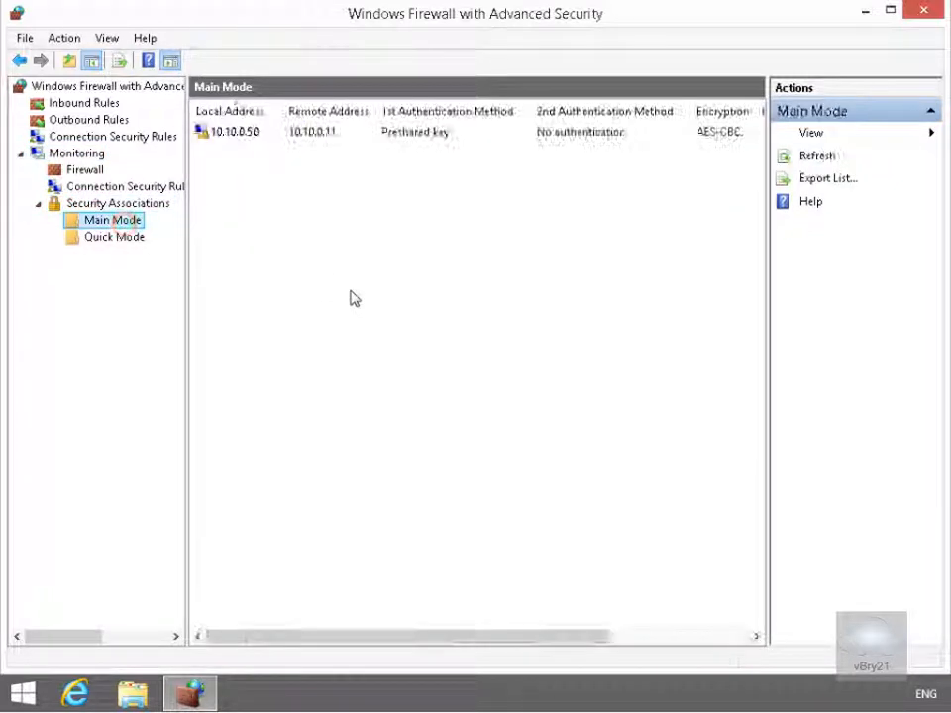